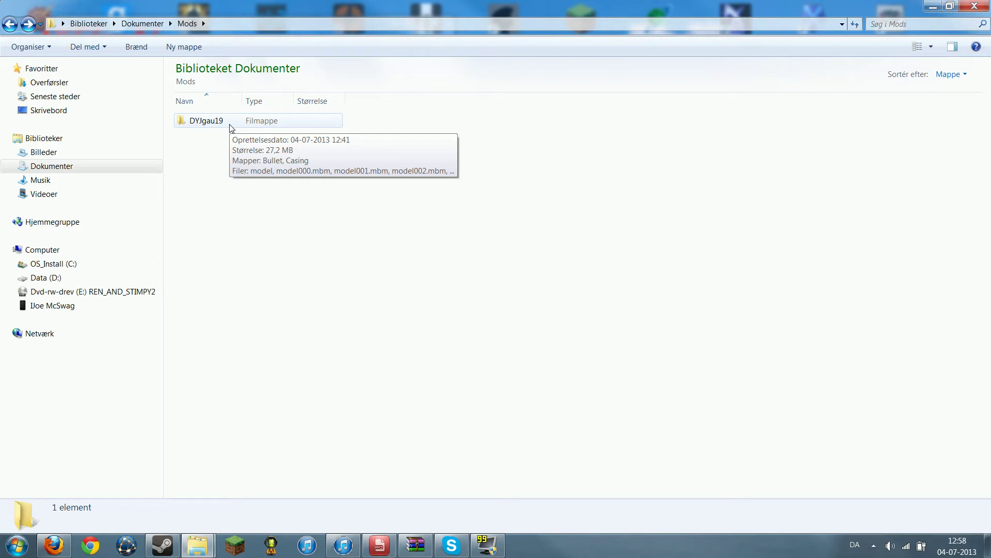
# Step: Open the DYJgau19 mod folder so its files, including part.cfg, are listed
pyautogui.doubleClick(206, 121)
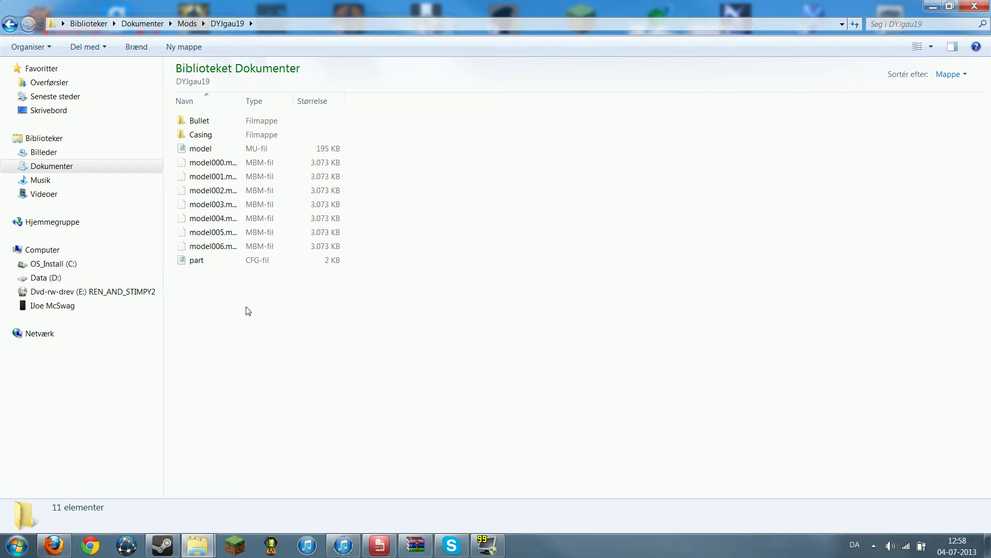
# Step: Open part.cfg in Notepad and nudge the window up and left
pyautogui.doubleClick(238, 263)
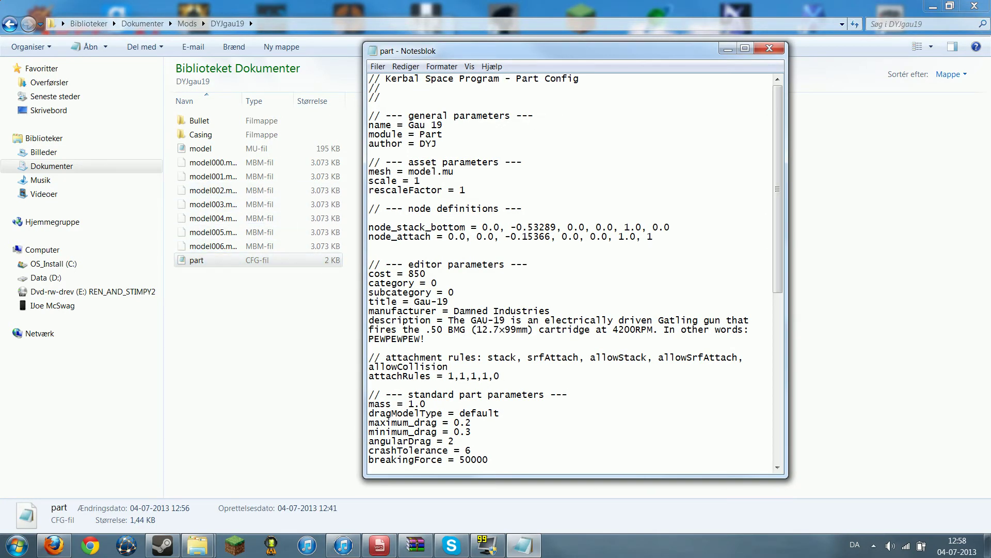
pyautogui.moveTo(480, 53); pyautogui.dragTo(457, 36)
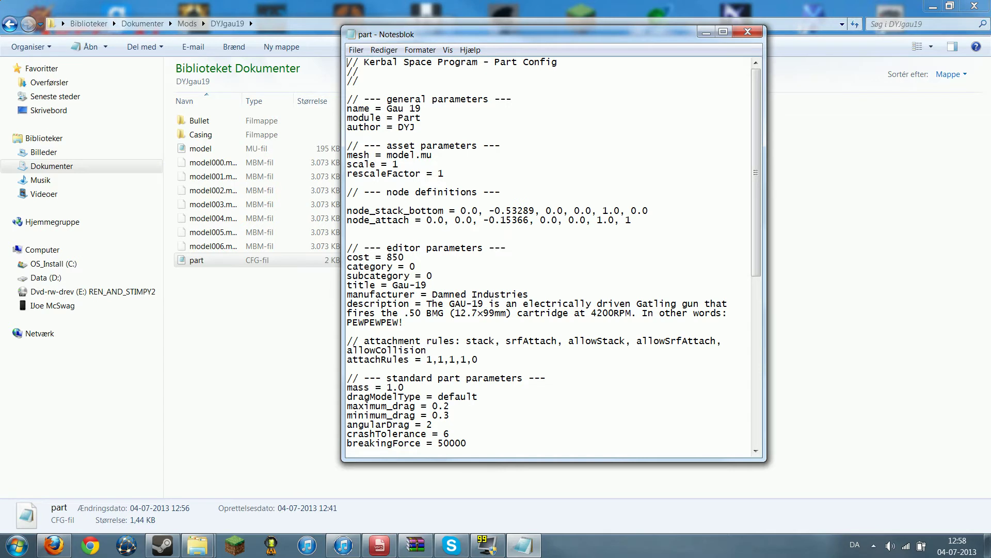
pyautogui.scroll(-1, 555, 252)
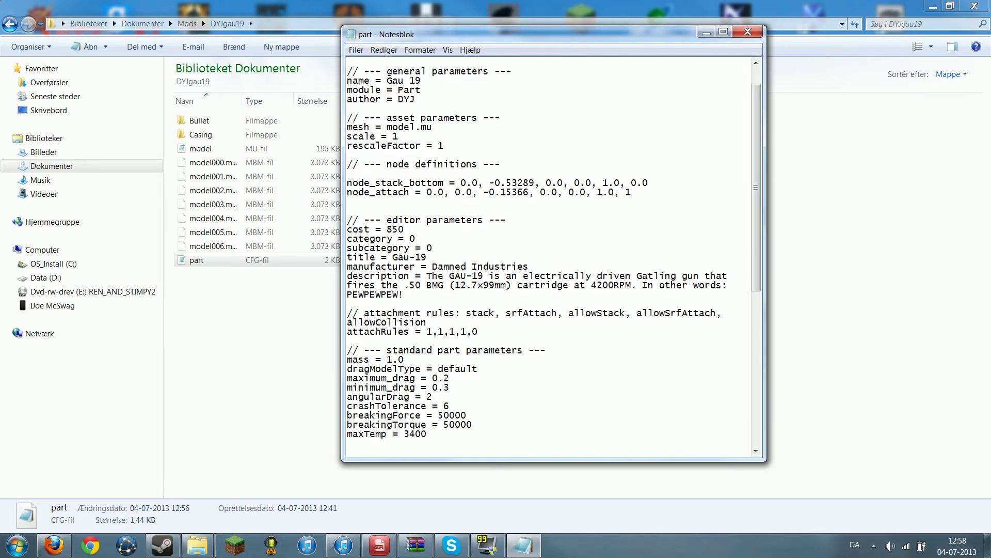
pyautogui.scroll(-2, 555, 253)
pyautogui.scroll(-2, 555, 252)
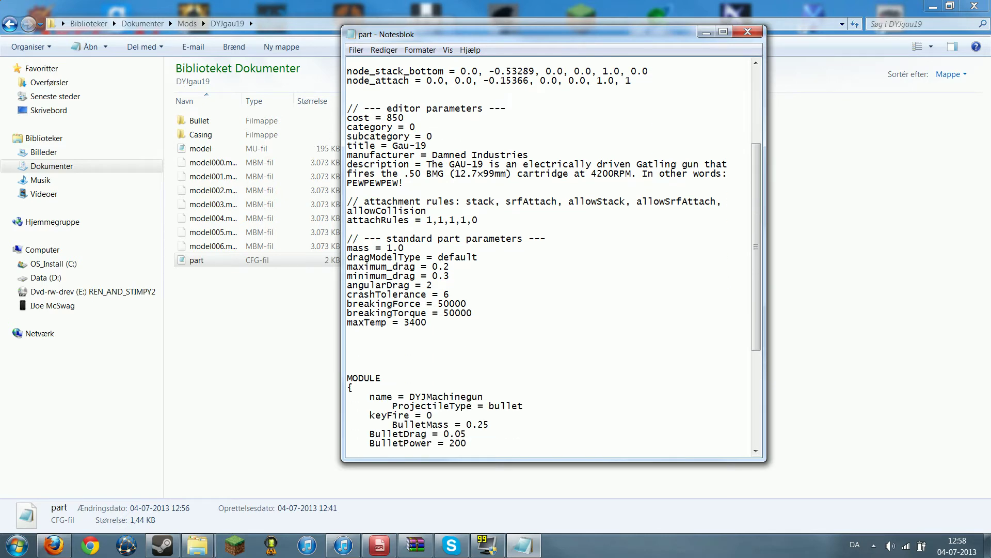
pyautogui.scroll(-5, 556, 252)
pyautogui.scroll(-1, 554, 253)
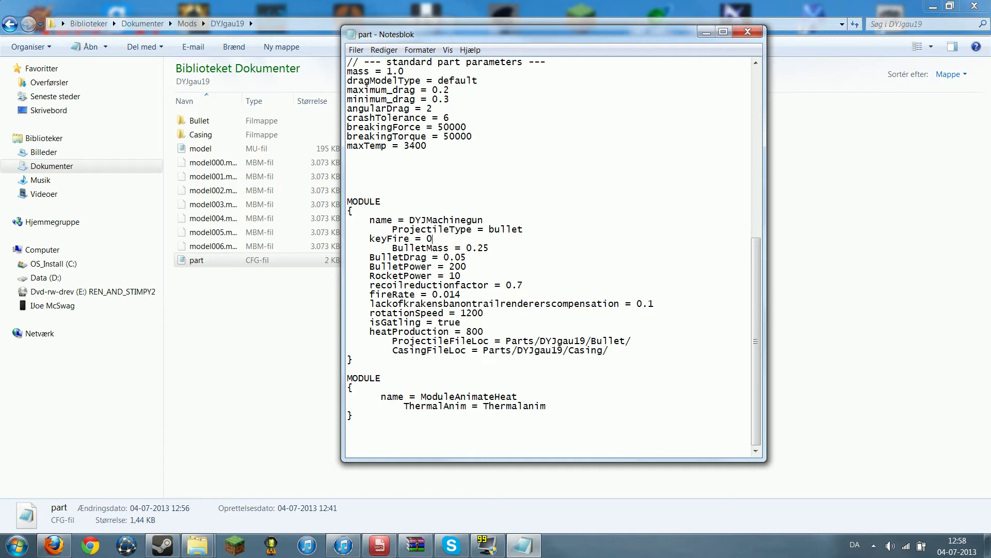
# Step: Clear keyFire's 0 value and select the typed 'joystick button 5' to replace it with y
pyautogui.press('BackSpace')
pyautogui.write('u')
pyautogui.press('BackSpace')
pyautogui.write('joyst')
pyautogui.write('ick ')
pyautogui.write('button ')
pyautogui.write('5')
pyautogui.moveTo(524, 240); pyautogui.dragTo(427, 239)
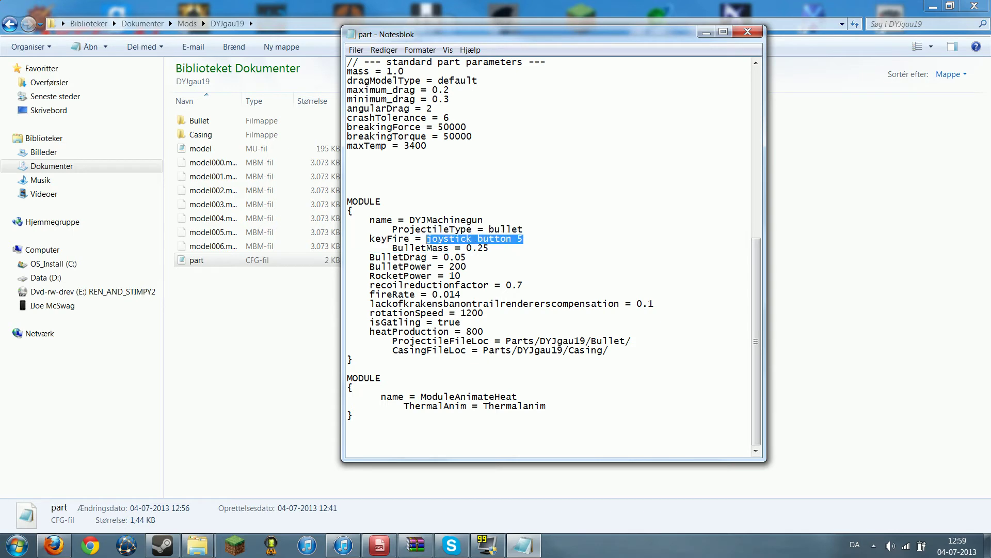
pyautogui.write('yFire = y')
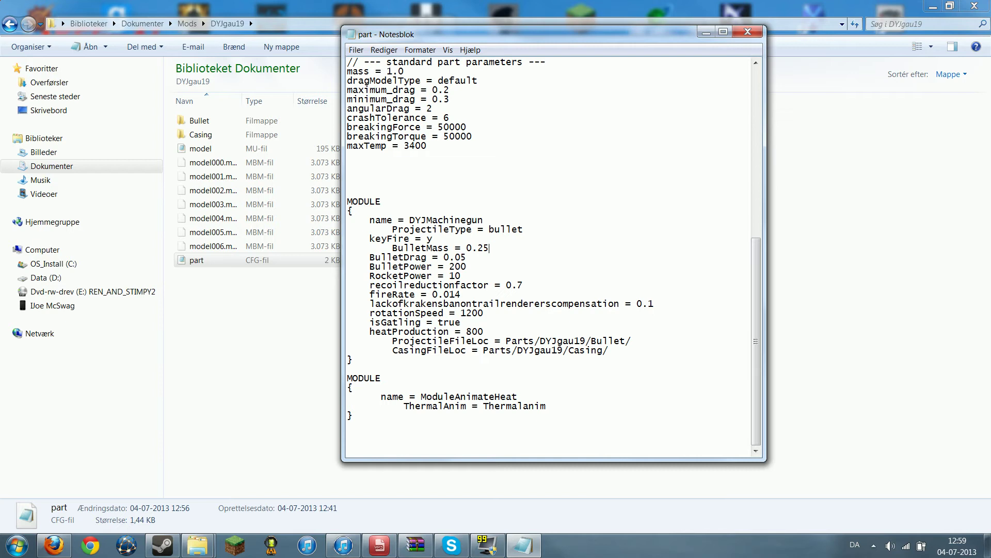
pyautogui.hotkey('shift', 'End')
pyautogui.write('.9')
pyautogui.press('BackSpace')
pyautogui.write('7')
pyautogui.press('BackSpace')
pyautogui.press('BackSpace')
pyautogui.press('BackSpace')
pyautogui.write('8')
pyautogui.press('BackSpace')
pyautogui.write('014')
pyautogui.press('BackSpace')
pyautogui.write('.')
# Step: Close part.cfg from the window's X, prompting to save the changes
pyautogui.moveTo(369, 314); pyautogui.dragTo(462, 322)
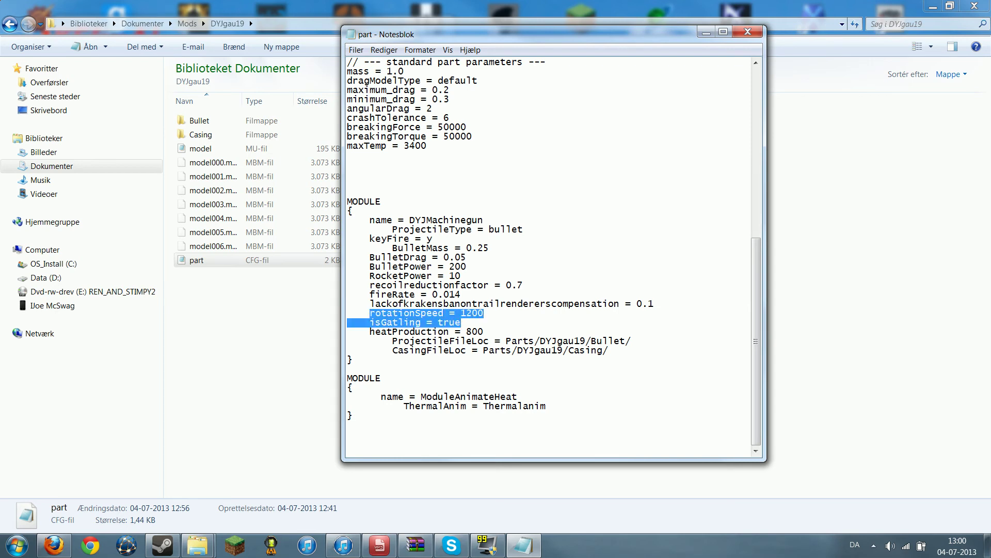
pyautogui.click(484, 313)
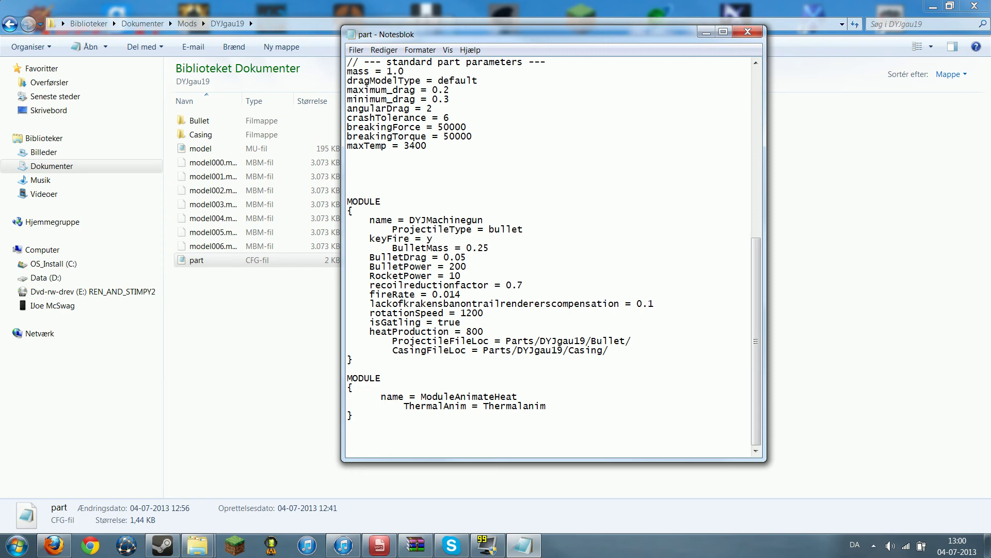
pyautogui.click(746, 31)
pyautogui.click(476, 285)
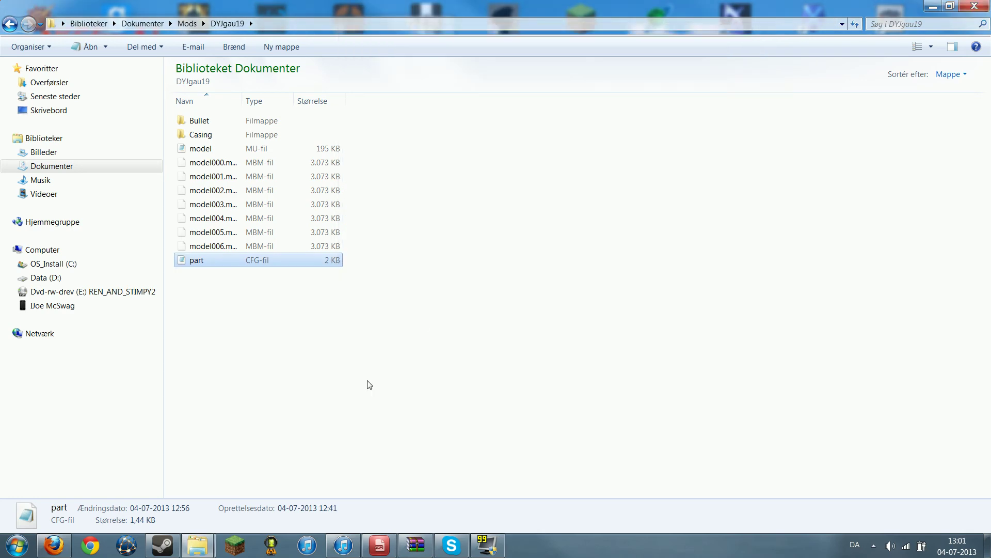
pyautogui.click(372, 250)
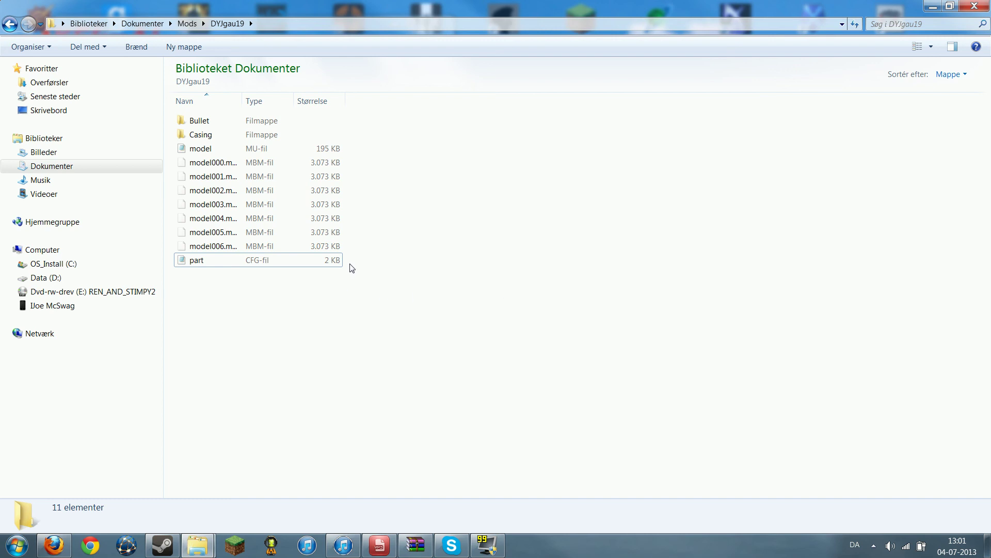
pyautogui.moveTo(350, 269); pyautogui.dragTo(346, 110)
pyautogui.click(395, 177)
pyautogui.moveTo(350, 264); pyautogui.dragTo(339, 133)
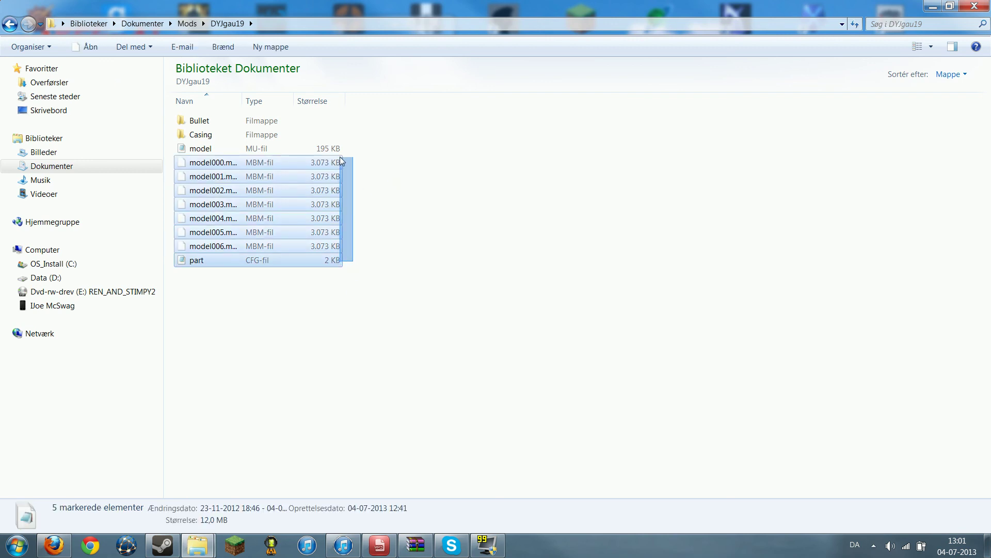
pyautogui.click(388, 174)
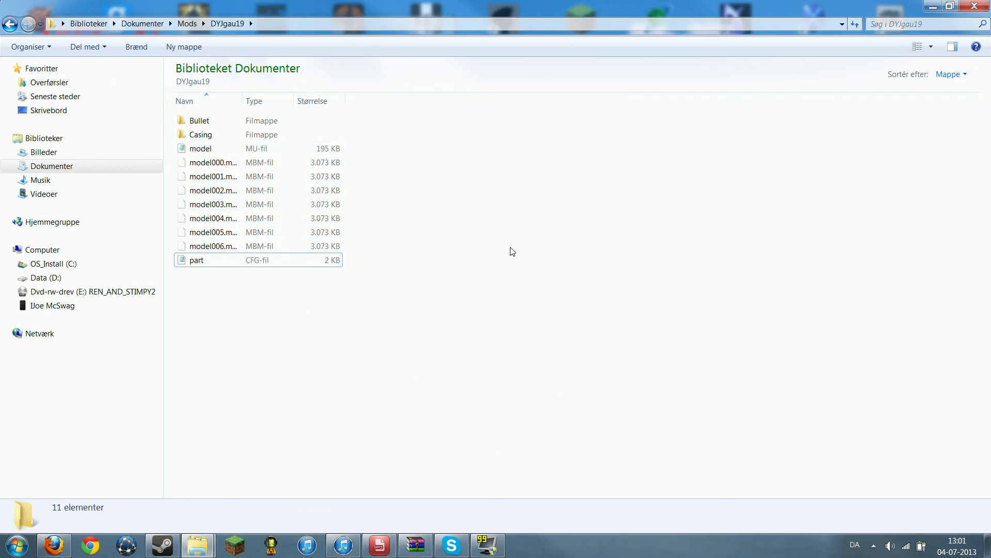